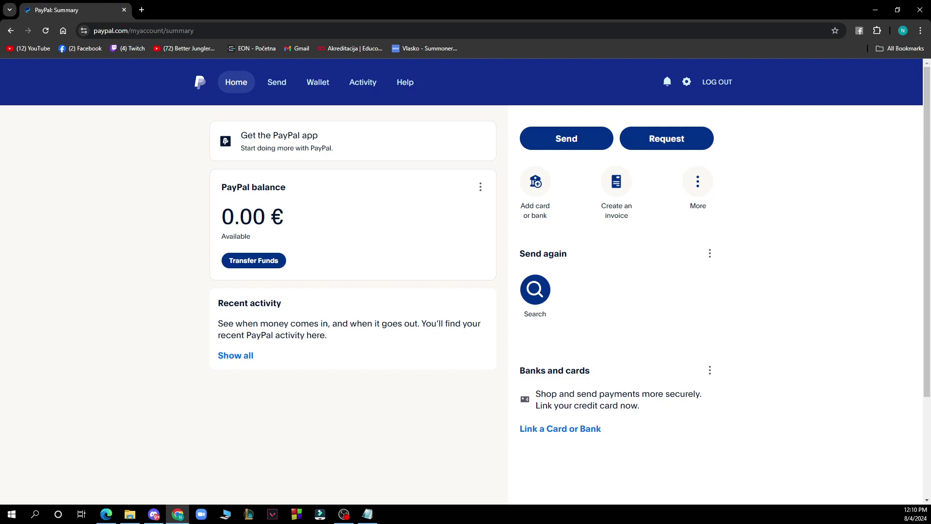
Switch away from the browser, then bring the PayPal window back into focus
key("alt+Tab")
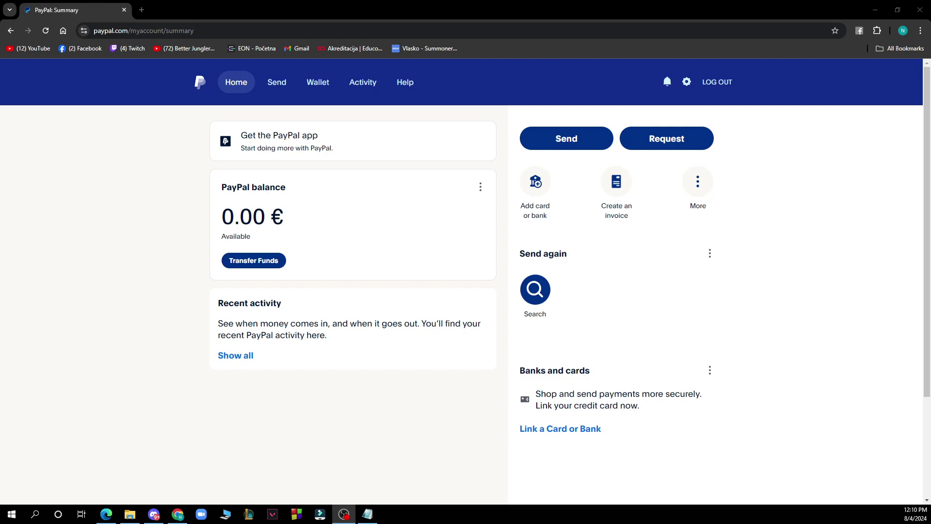
left_click(352, 6)
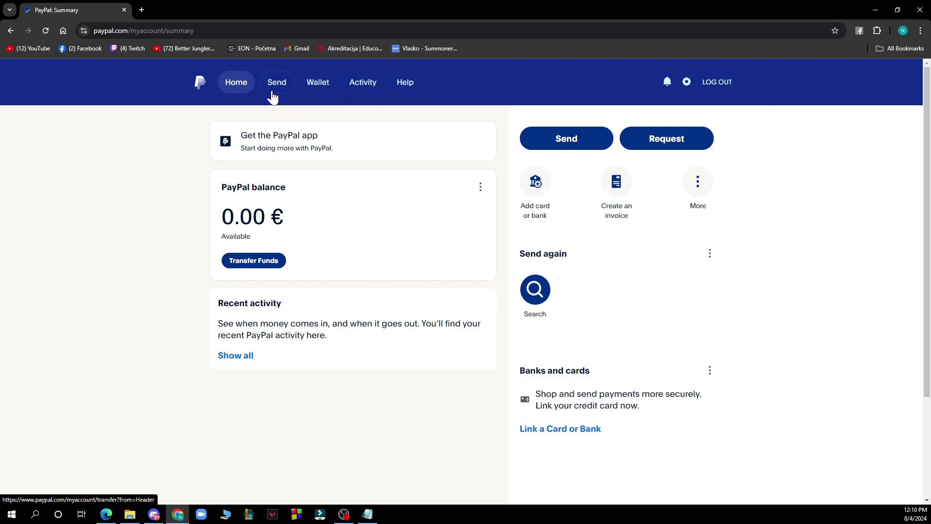
Open the PayPal Activity page listing the account's transactions
left_click(359, 91)
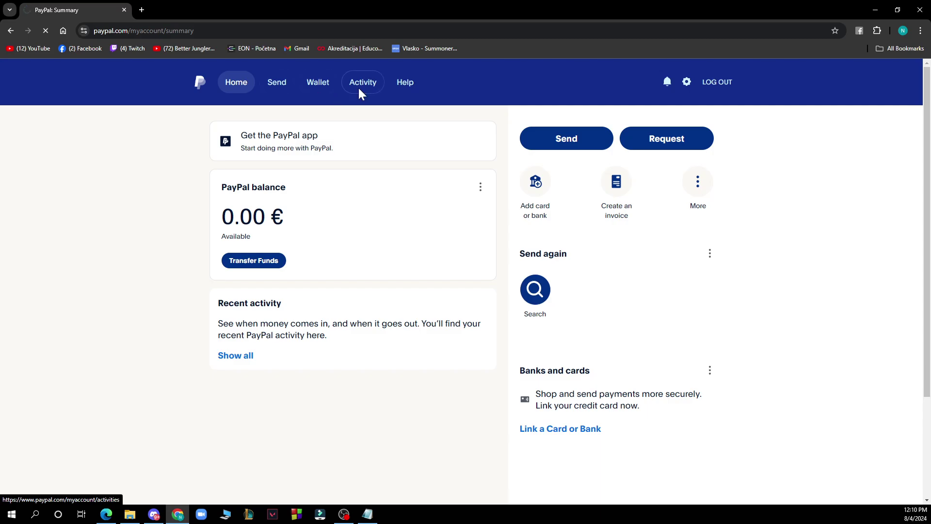